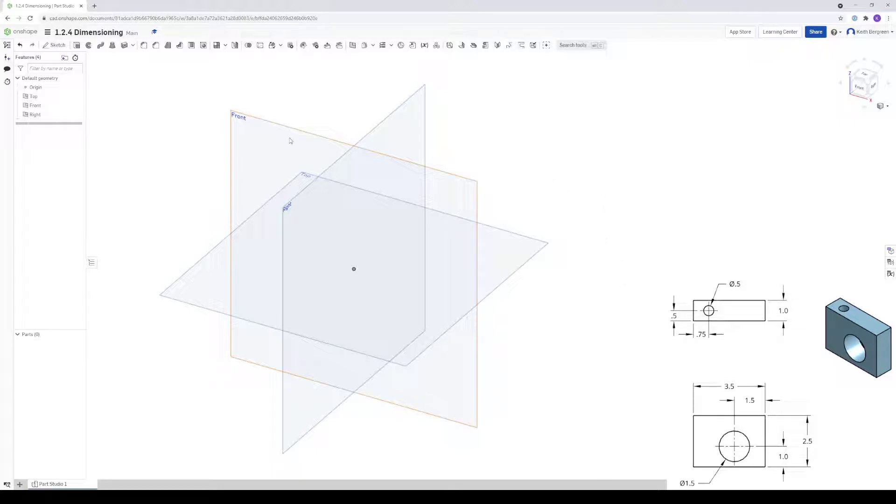
# - Start a sketch on the Front plane, viewed normal and zoomed to fit
pyautogui.click(263, 153)
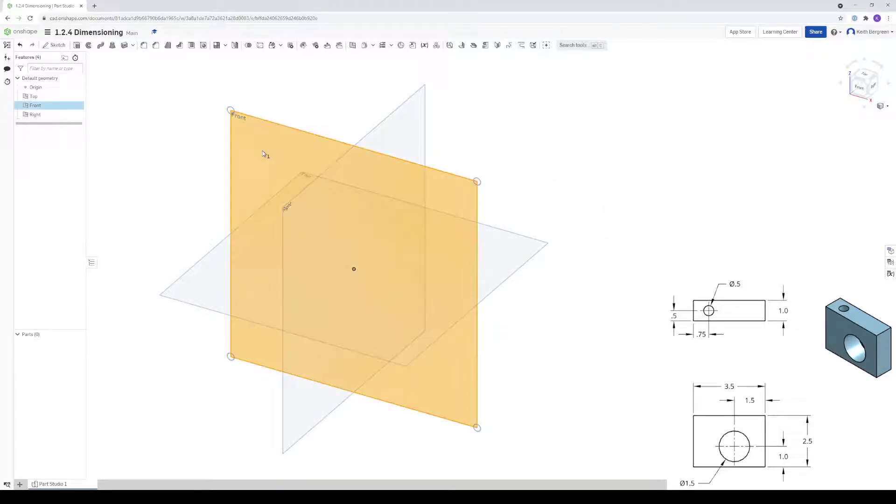
pyautogui.click(55, 47)
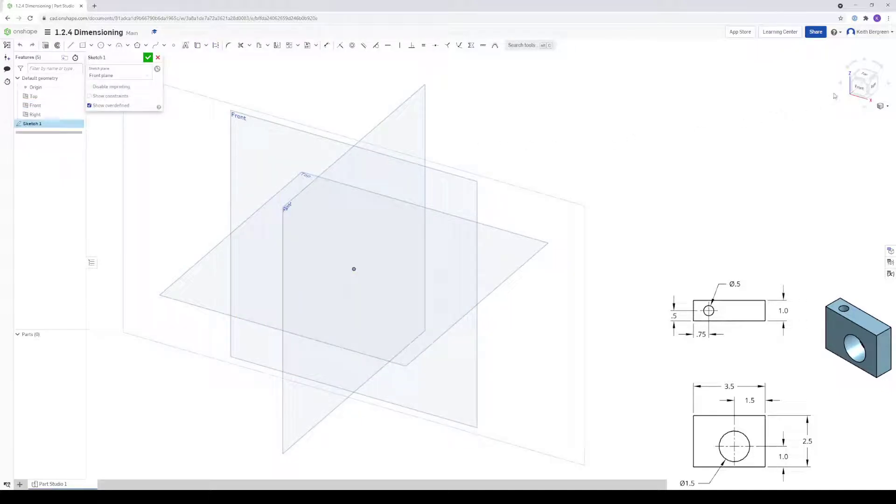
pyautogui.click(860, 88)
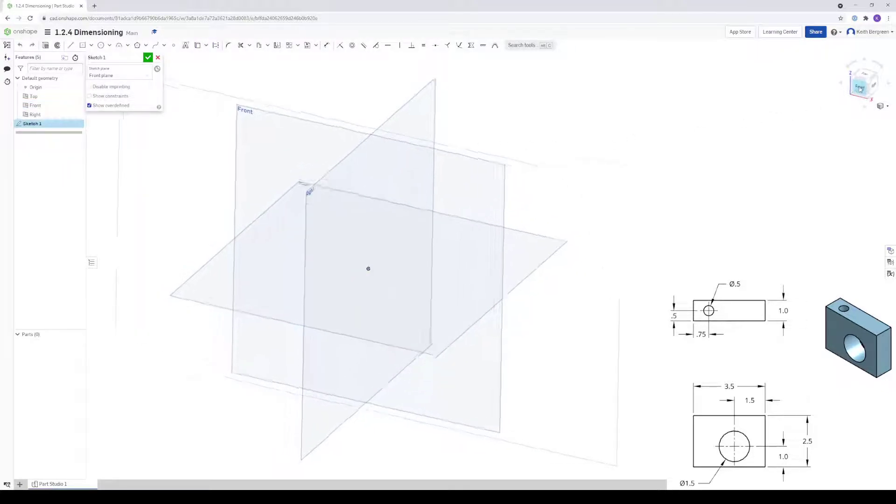
pyautogui.press('f')
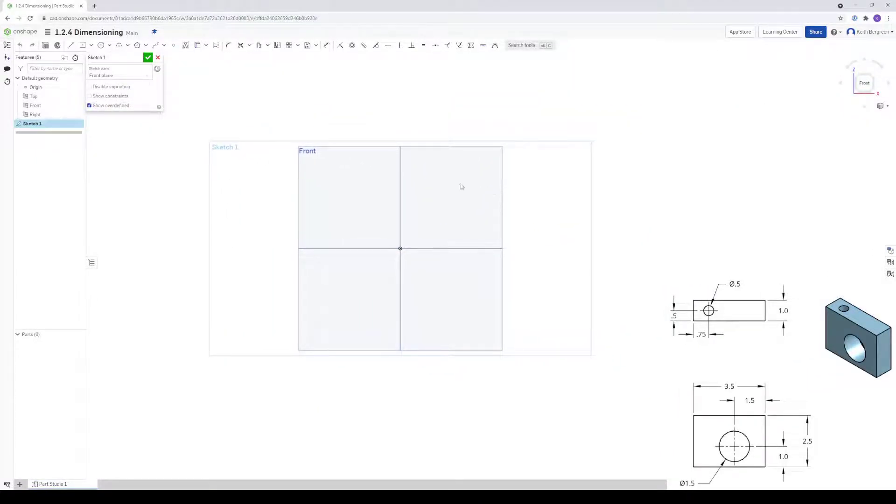
# - Hide the Top, Front and Right planes from the canvas
pyautogui.click(77, 97)
pyautogui.click(77, 106)
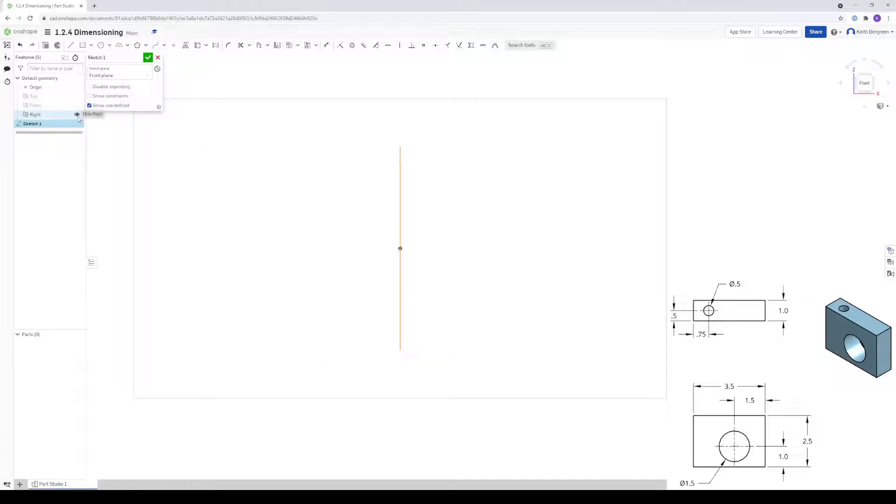
pyautogui.click(77, 115)
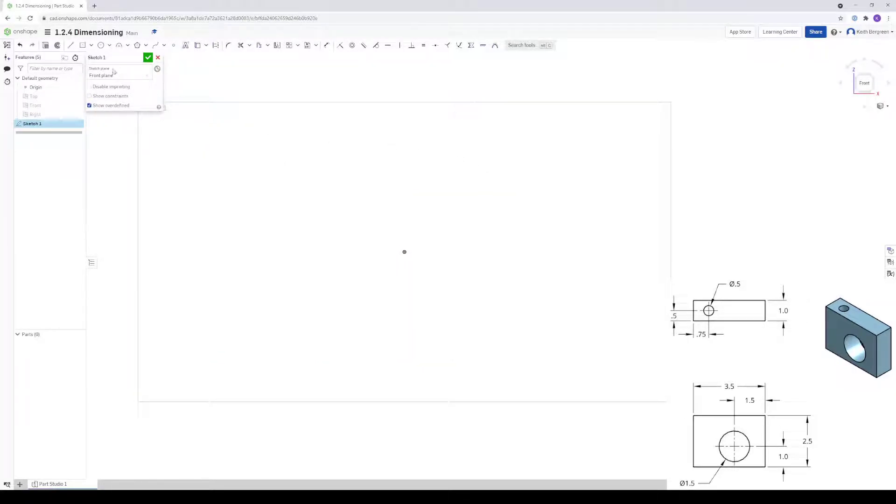
# - Draw a center-point rectangle at the origin sized 3.5 wide by 2.5 tall
pyautogui.click(91, 46)
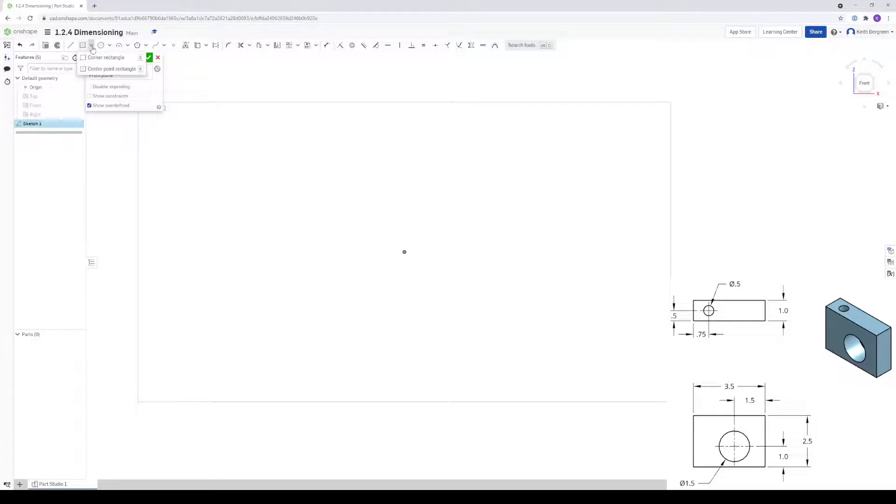
pyautogui.click(98, 69)
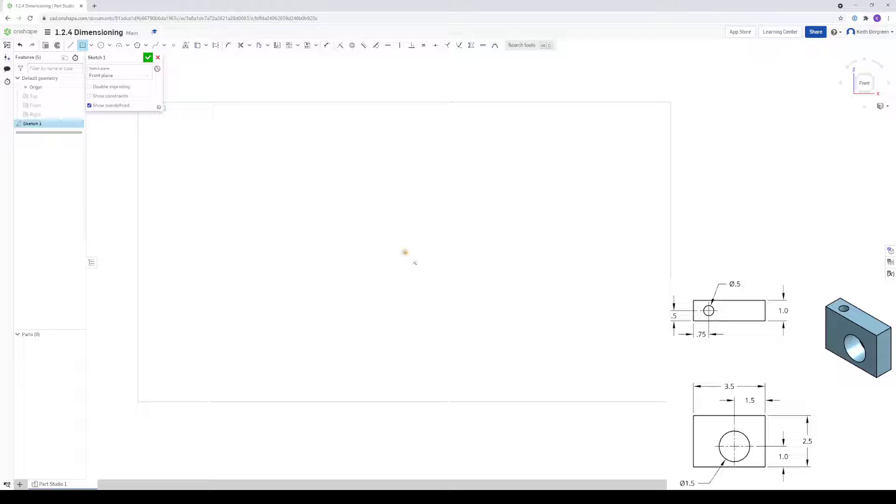
pyautogui.click(404, 252)
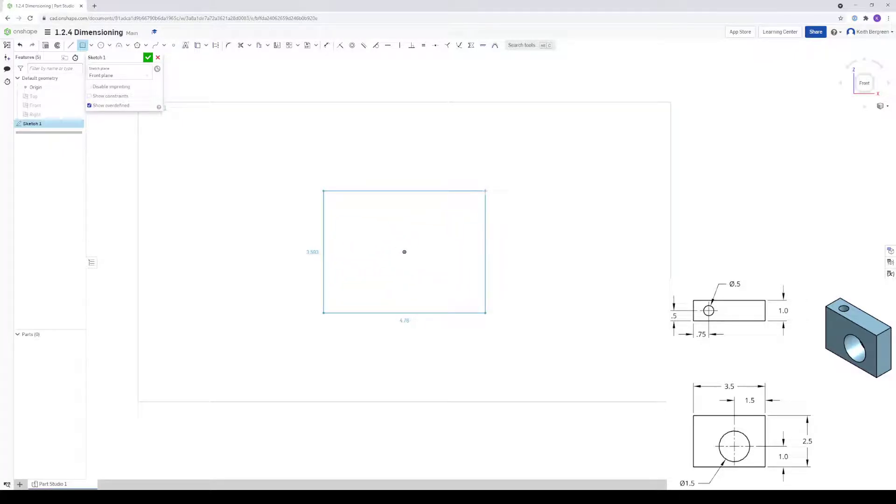
pyautogui.click(485, 191)
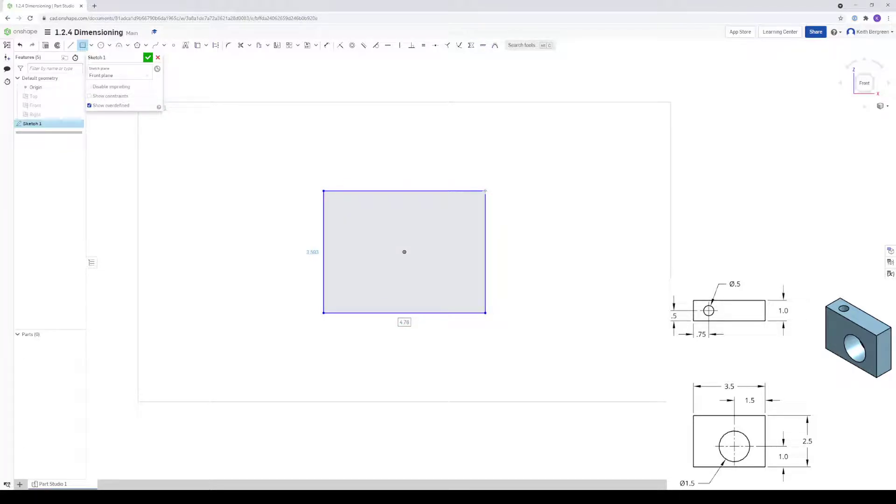
pyautogui.write('3.5')
pyautogui.press('Return')
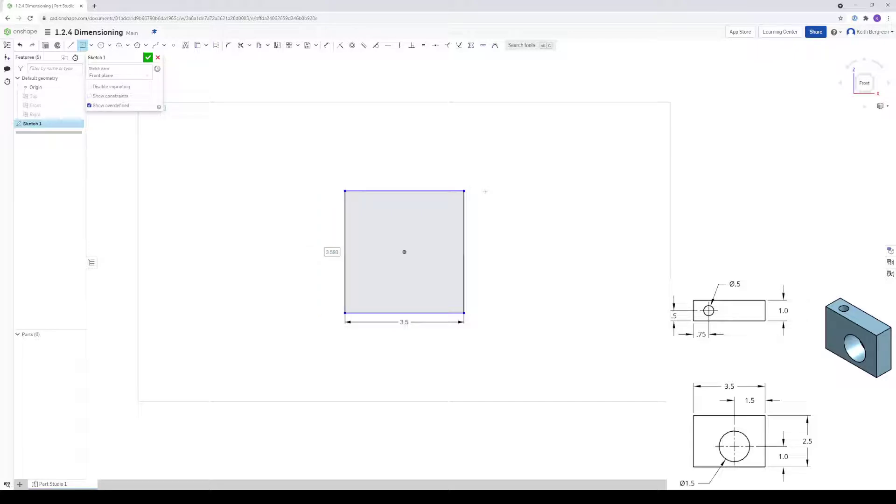
pyautogui.press('Tab')
pyautogui.write('2.5')
pyautogui.press('Return')
pyautogui.press('Escape')
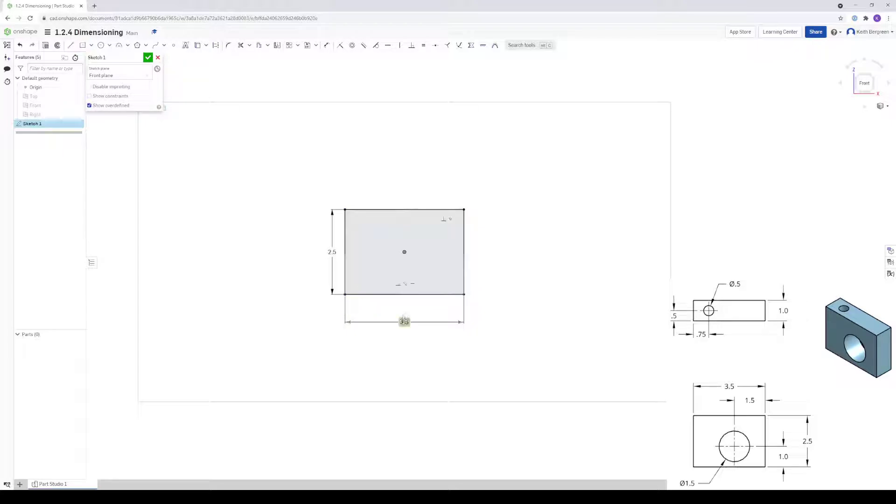
pyautogui.moveTo(404, 322); pyautogui.dragTo(405, 312)
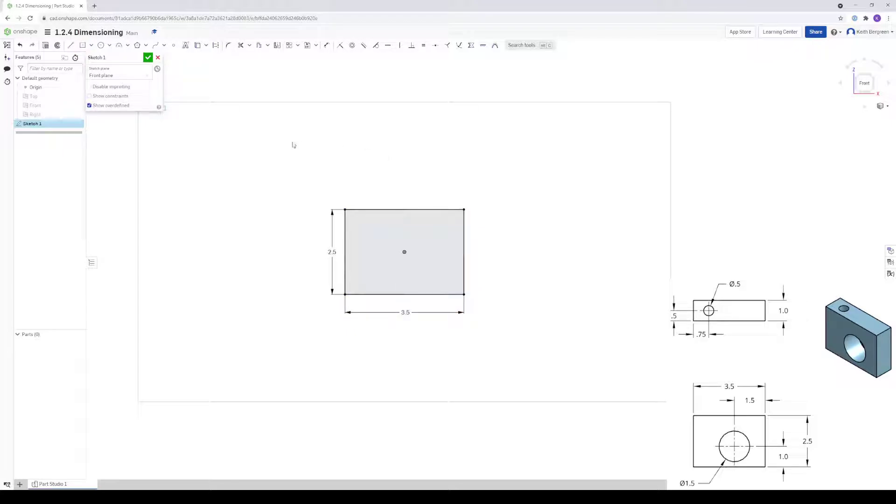
# - Close Sketch 1 and extrude the rectangle blind 1 in into Part 1
pyautogui.click(147, 57)
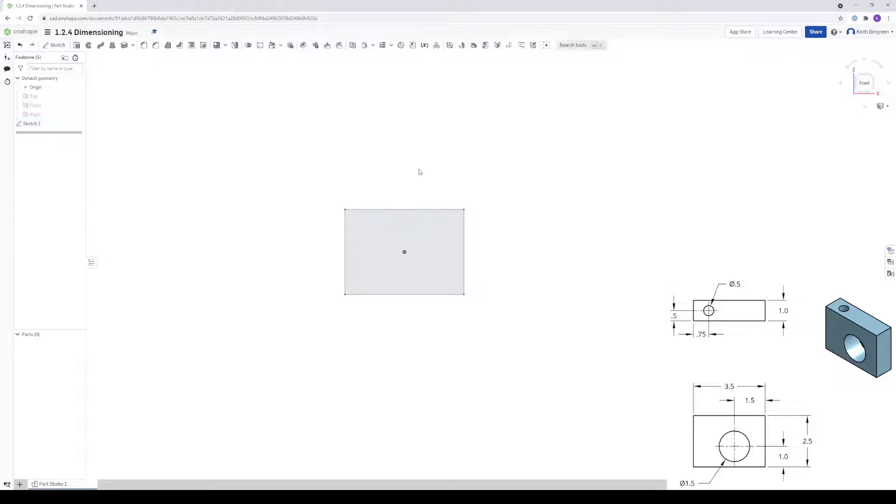
pyautogui.moveTo(550, 184); pyautogui.dragTo(533, 198, button='right')
pyautogui.click(435, 231)
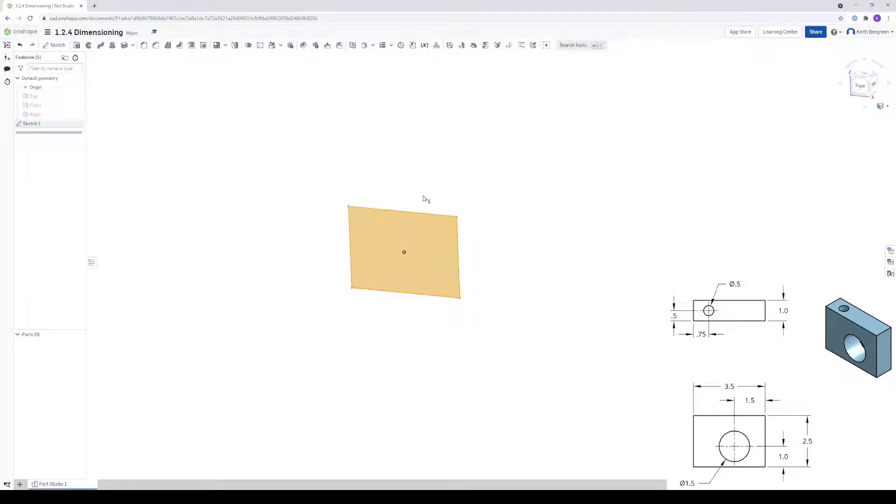
pyautogui.click(76, 45)
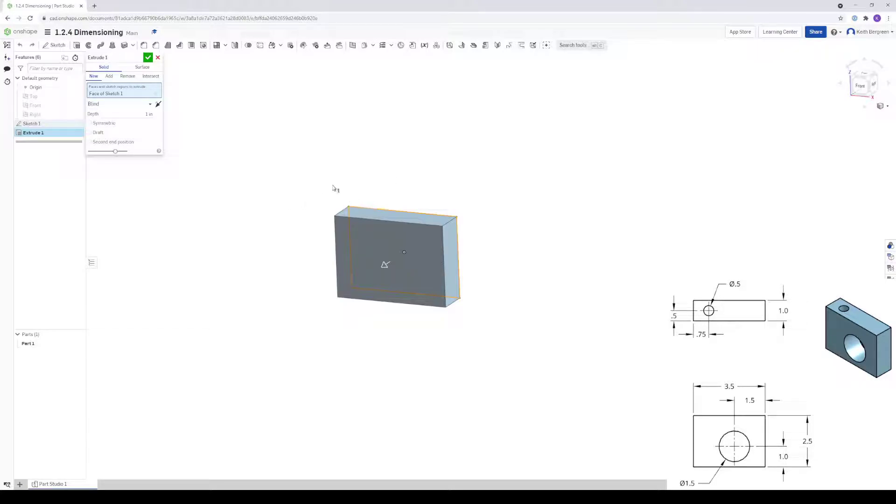
pyautogui.click(149, 57)
pyautogui.moveTo(474, 166); pyautogui.dragTo(406, 164, button='middle')
pyautogui.scroll(2, 426, 177)
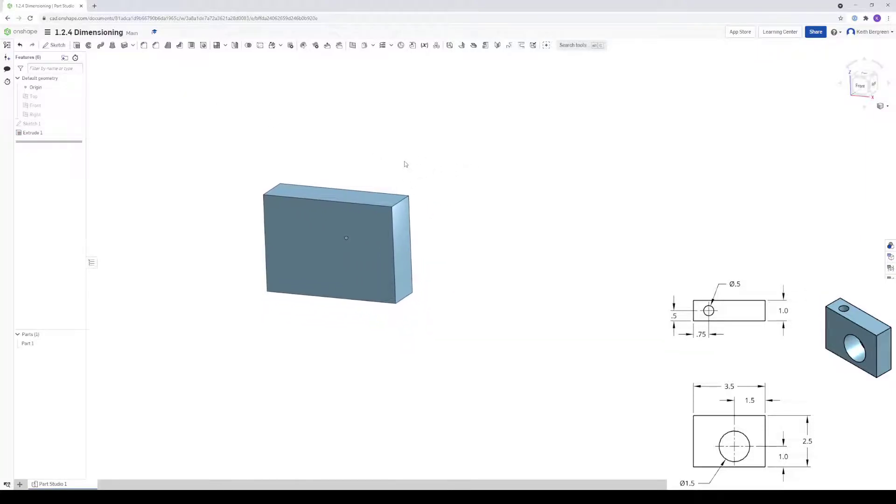
# - Start Sketch 2 on the block's front face, viewed normal
pyautogui.click(348, 265)
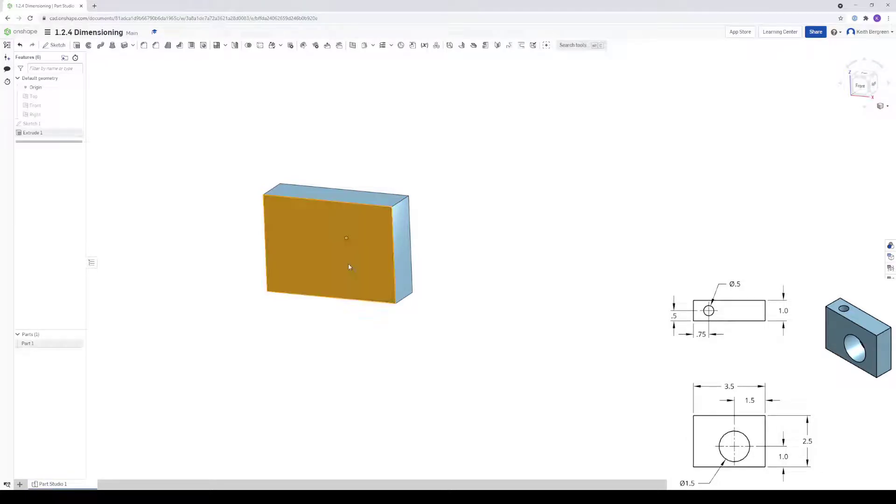
pyautogui.click(55, 45)
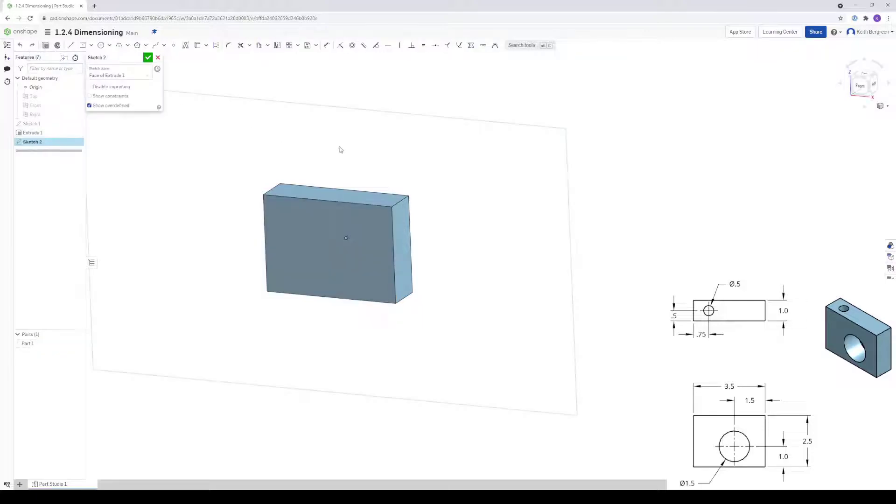
pyautogui.click(860, 84)
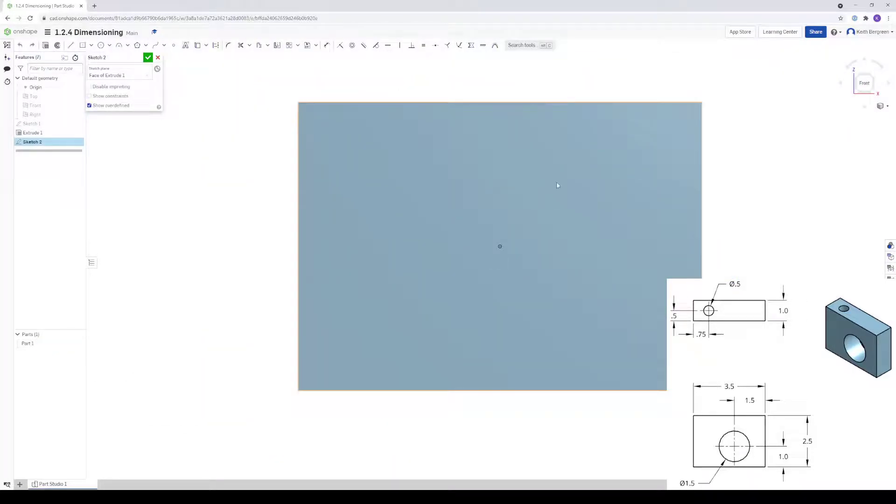
pyautogui.moveTo(558, 184)
pyautogui.mouseDown(button='middle')
pyautogui.moveTo(434, 181)
pyautogui.moveTo(422, 186)
pyautogui.moveTo(426, 196)
pyautogui.mouseUp(button='middle')
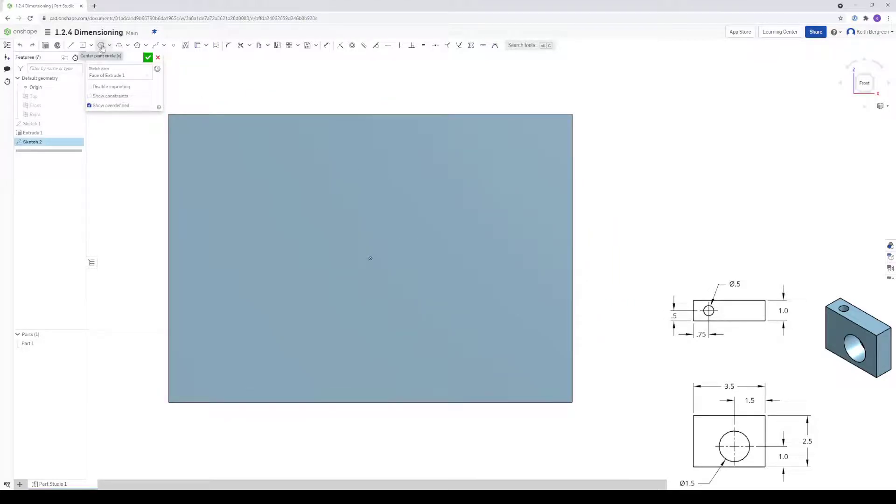
# - Draw a center-point circle with a 1.5 diameter on the front face
pyautogui.click(110, 46)
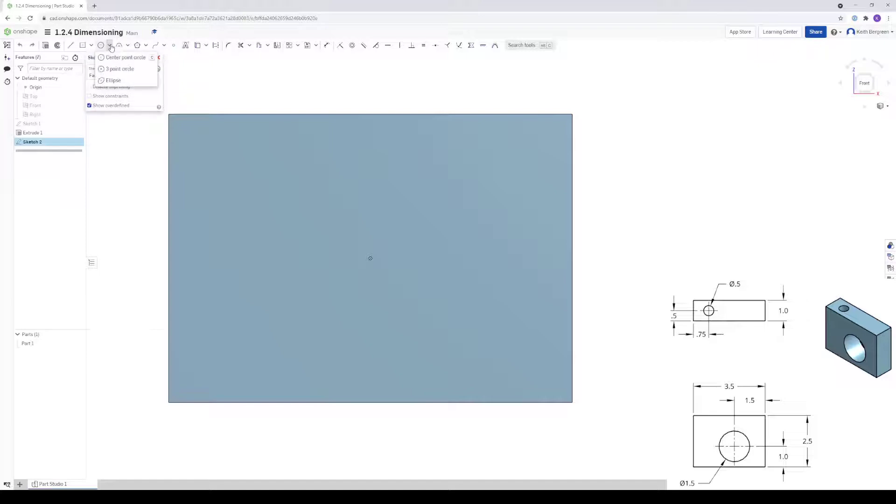
pyautogui.click(125, 58)
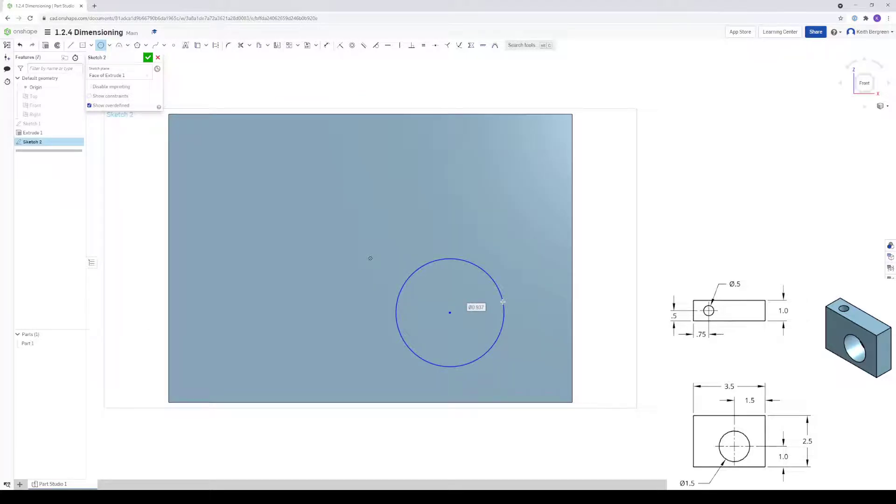
pyautogui.write('1.5')
pyautogui.press('Return')
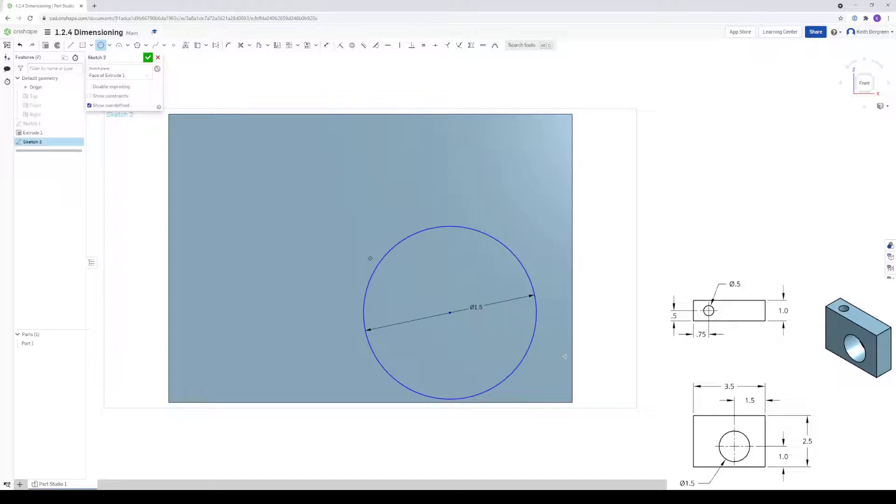
pyautogui.press('Escape')
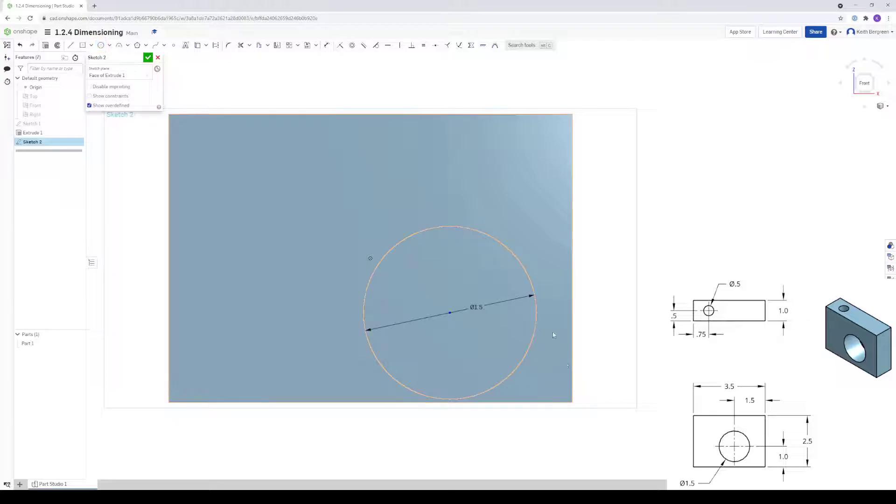
# - Dimension the circle centre 1 above the bottom edge and add its distance to the right edge
pyautogui.click(327, 44)
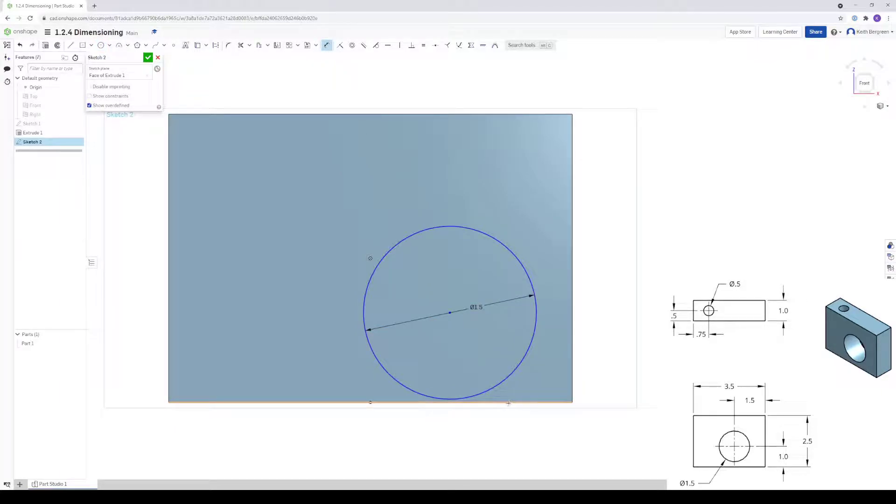
pyautogui.click(450, 312)
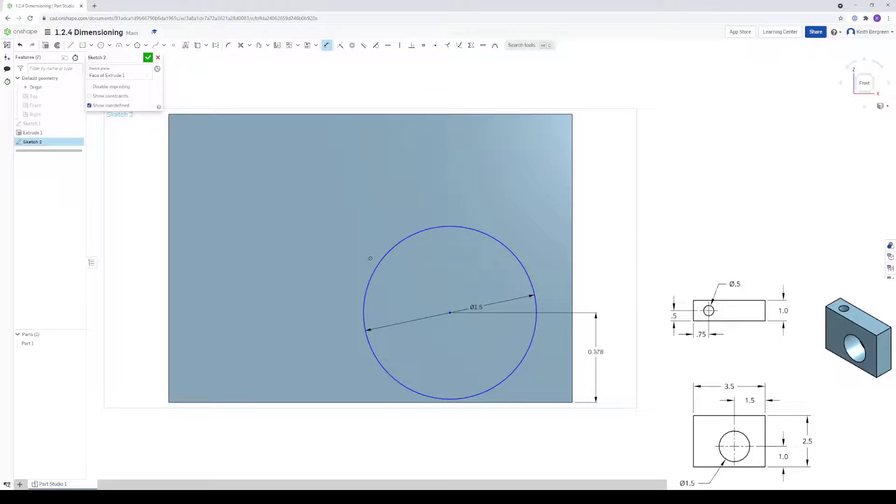
pyautogui.click(599, 355)
pyautogui.write('1')
pyautogui.press('Return')
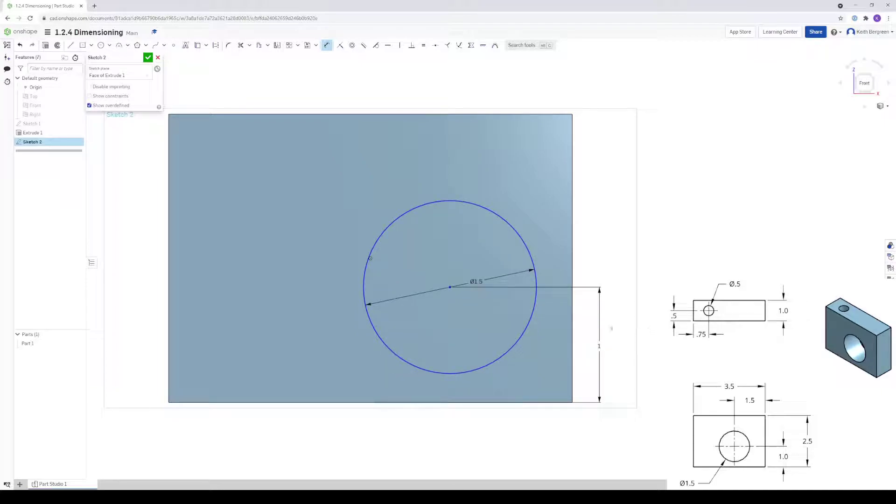
pyautogui.click(450, 288)
pyautogui.click(572, 359)
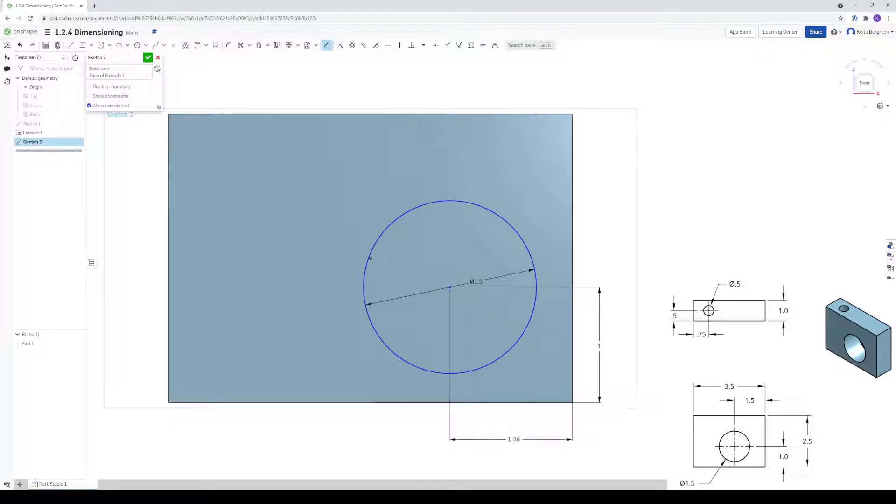
pyautogui.click(514, 439)
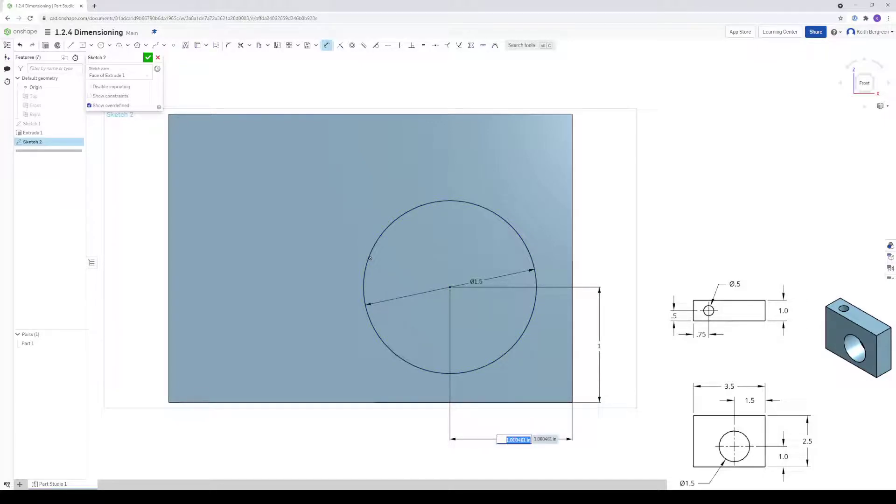
# - Set the circle centre 1.5 from the right edge and close Sketch 2
pyautogui.write('1.5')
pyautogui.press('Return')
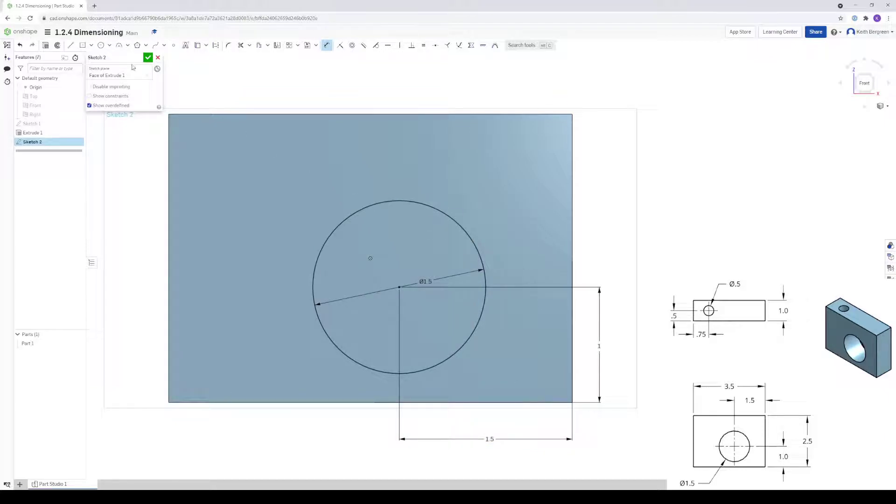
pyautogui.click(148, 56)
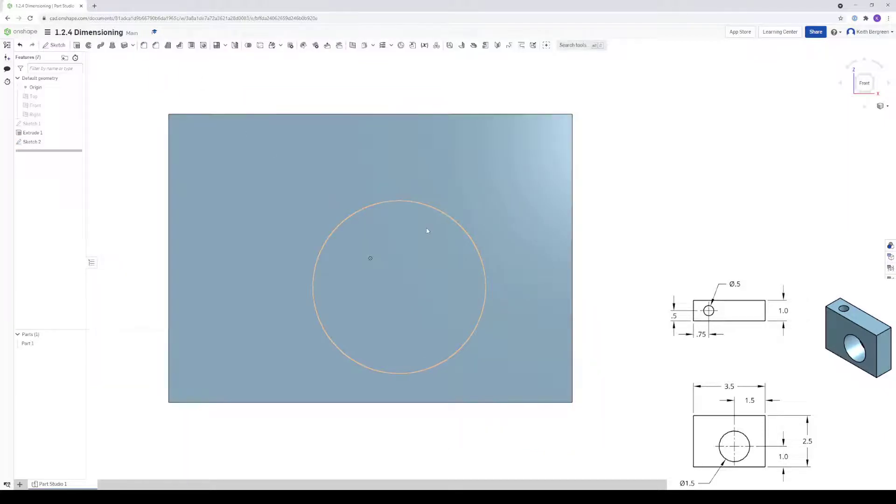
pyautogui.moveTo(653, 184); pyautogui.dragTo(644, 189, button='right')
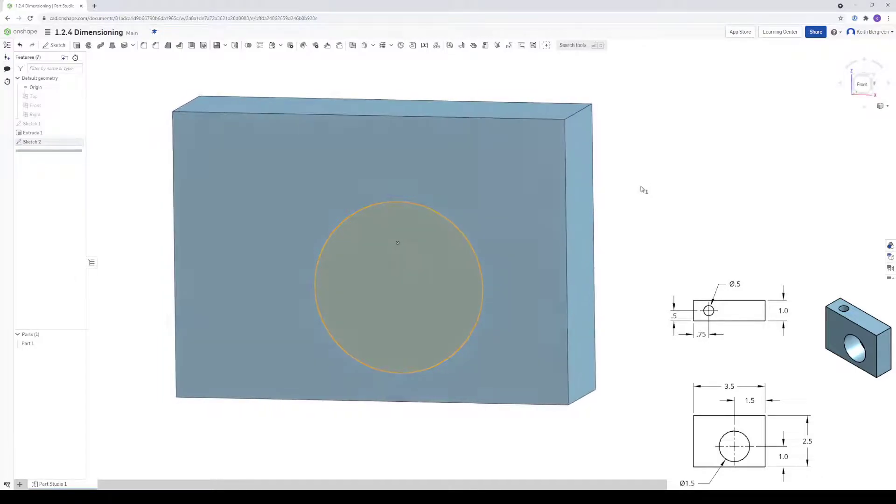
# - Extrude-remove the Ø1.5 circle Through all to cut the front hole
pyautogui.click(77, 45)
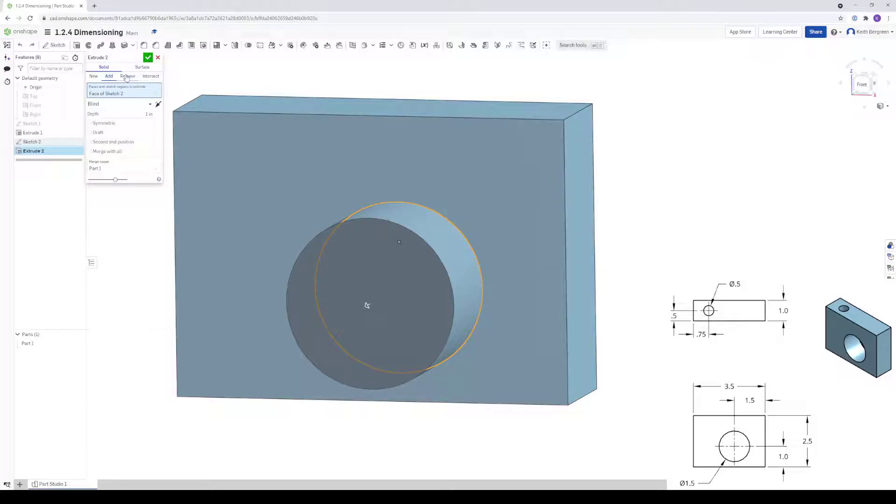
pyautogui.click(127, 77)
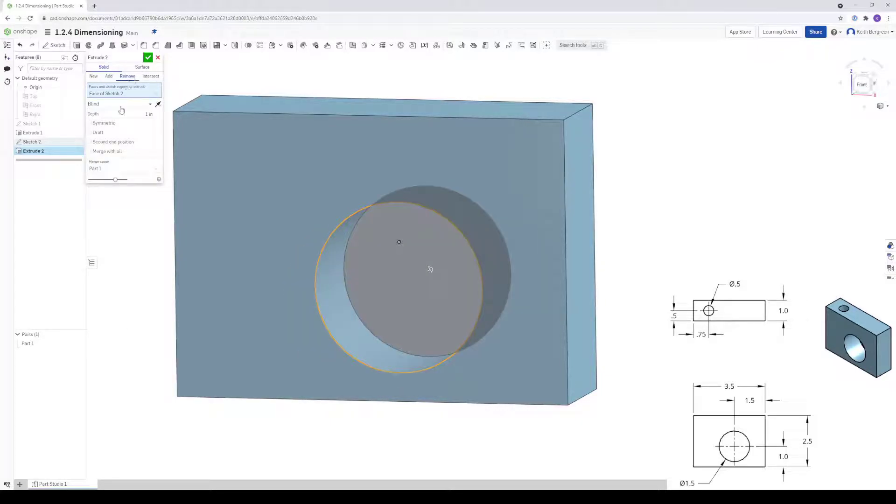
pyautogui.click(121, 104)
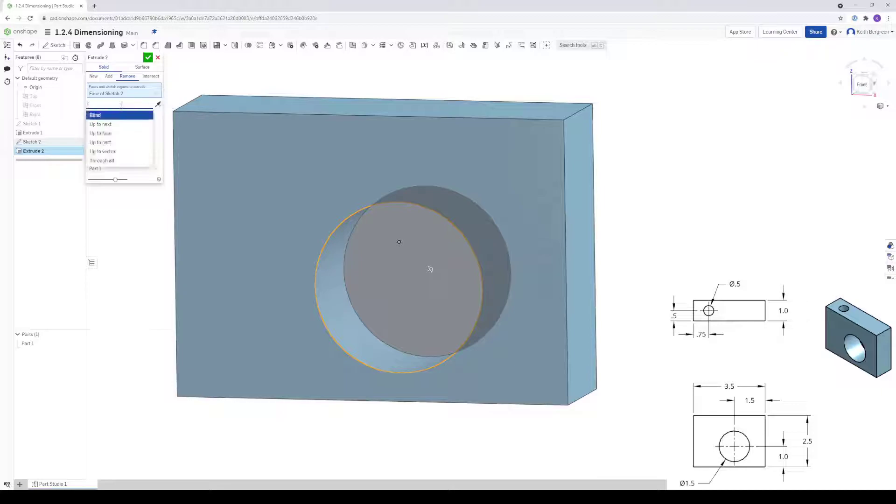
pyautogui.click(111, 161)
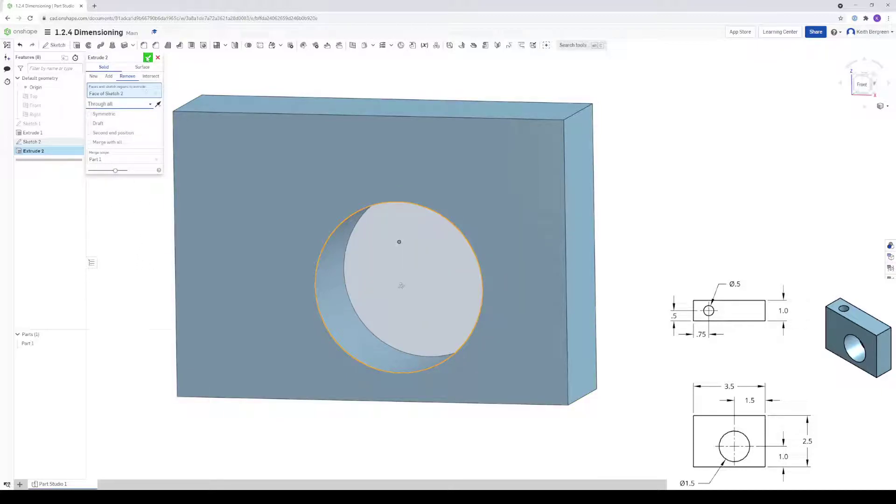
pyautogui.click(148, 58)
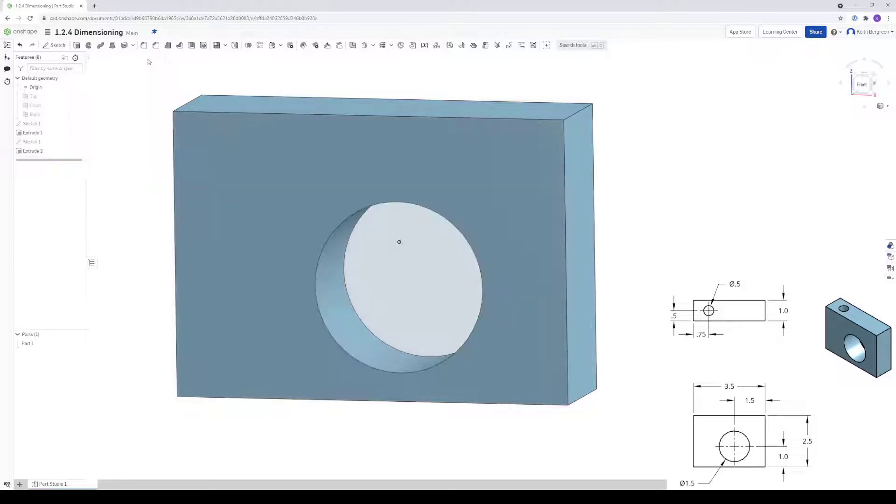
# - Open Sketch 3 on the block's top face and view it from the Top
pyautogui.moveTo(620, 192); pyautogui.dragTo(610, 246, button='middle')
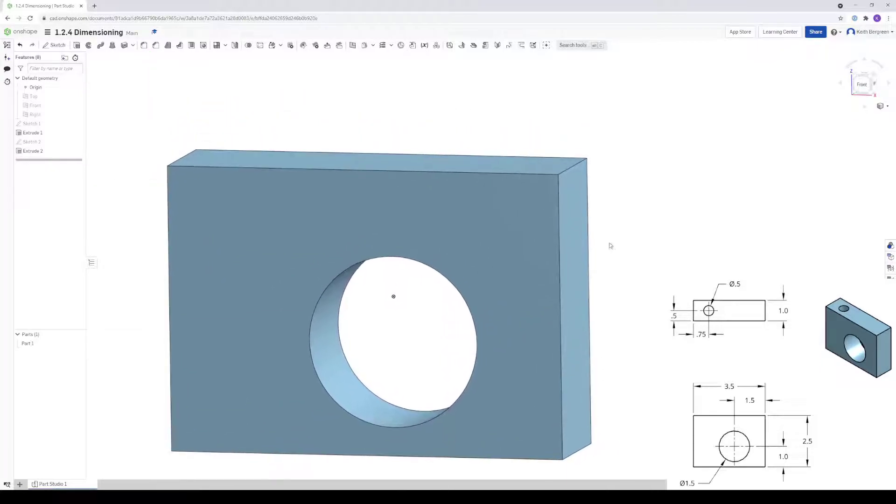
pyautogui.click(225, 162)
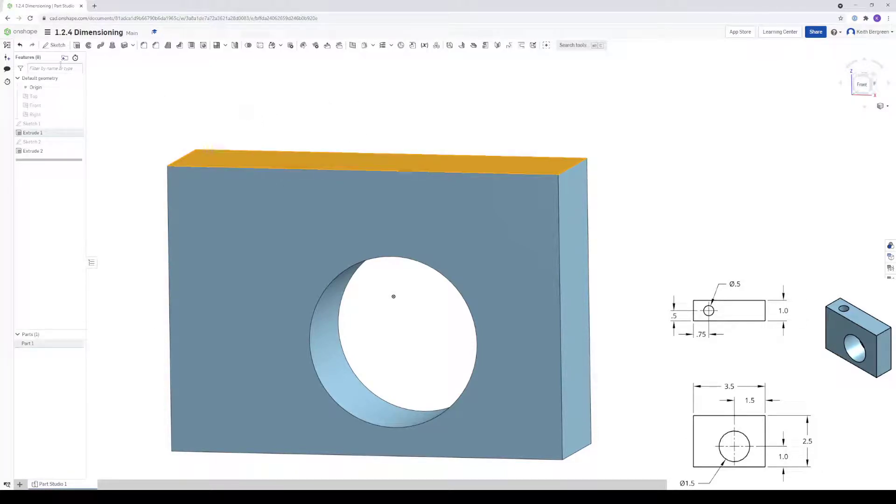
pyautogui.click(55, 45)
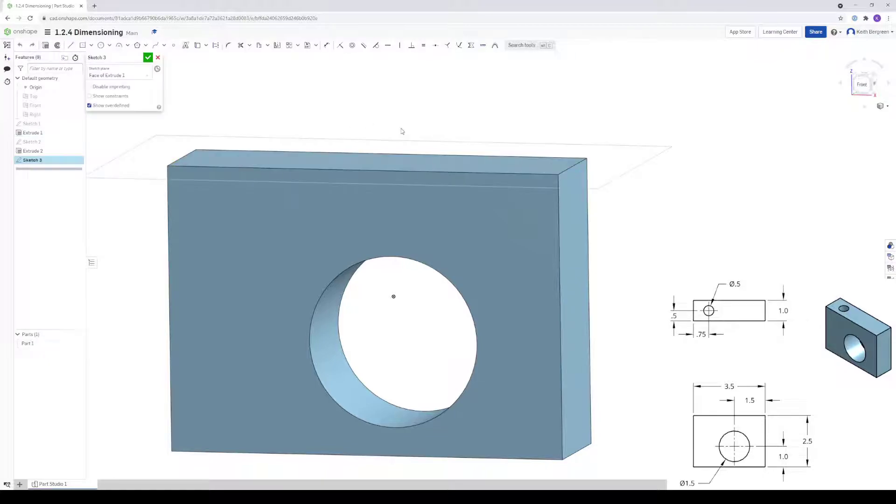
pyautogui.moveTo(665, 107); pyautogui.dragTo(618, 120, button='right')
pyautogui.scroll(2, 602, 122)
pyautogui.scroll(-5, 560, 132)
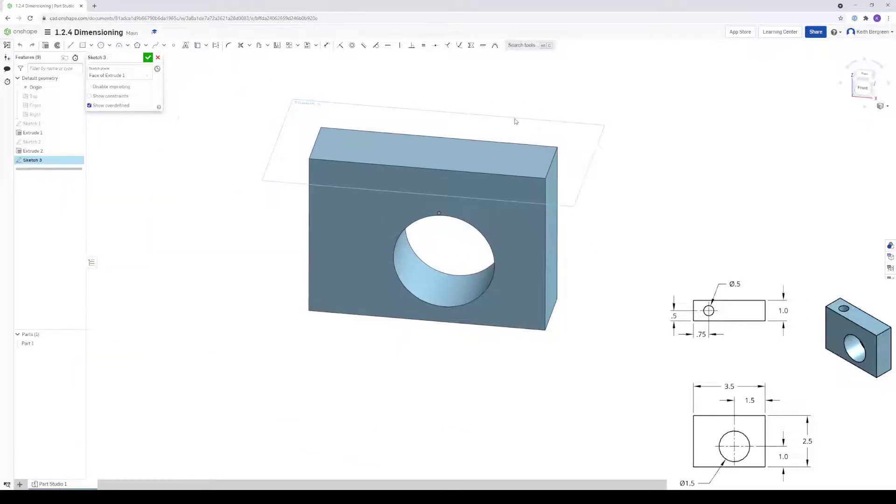
pyautogui.click(869, 76)
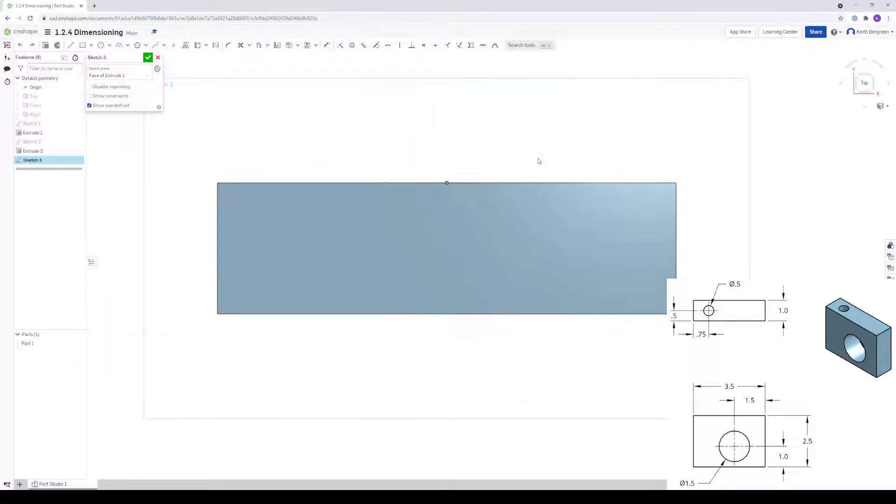
# - Place a circle near the top face's left end with a 0.5 diameter
pyautogui.click(100, 45)
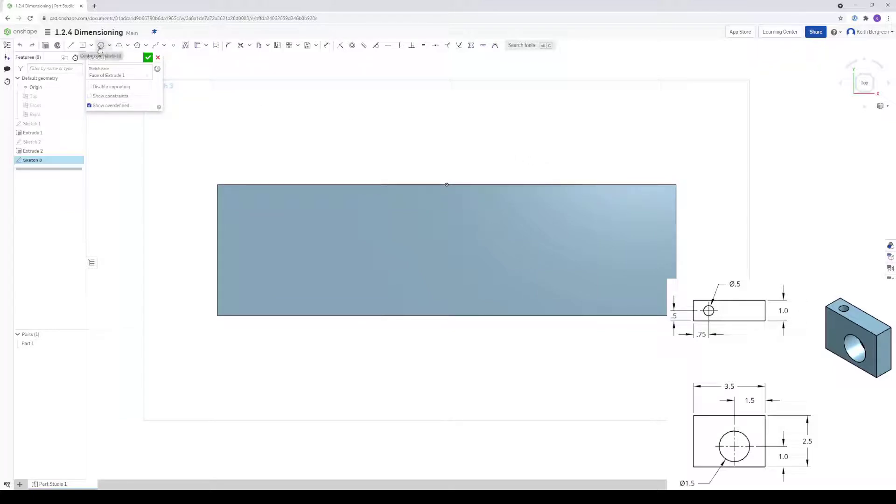
pyautogui.click(284, 252)
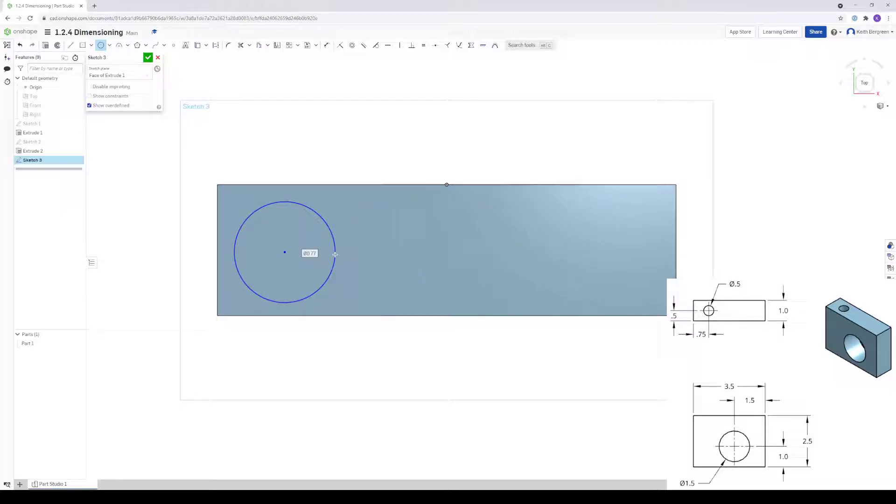
pyautogui.write('.5')
pyautogui.press('Return')
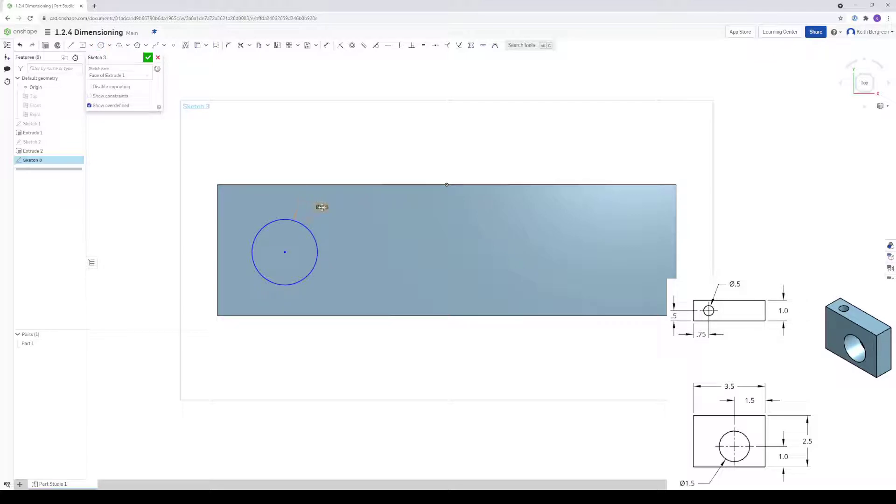
pyautogui.click(321, 208)
pyautogui.scroll(1, 327, 208)
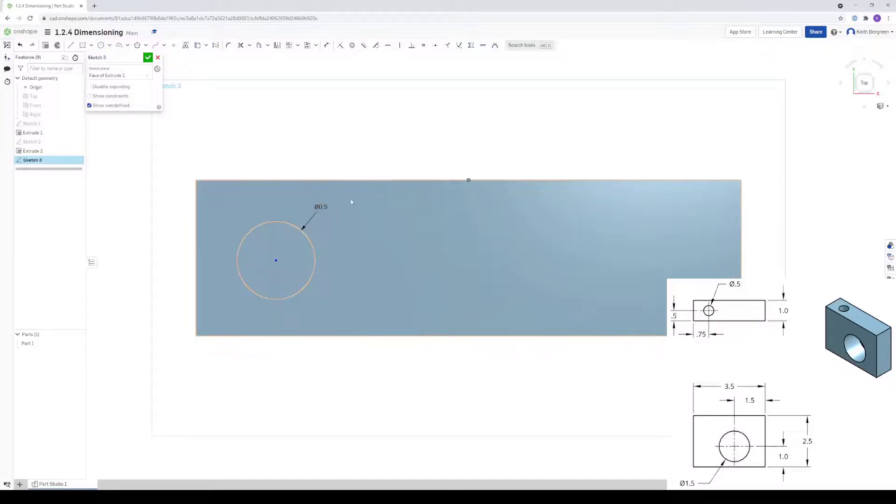
pyautogui.press('d')
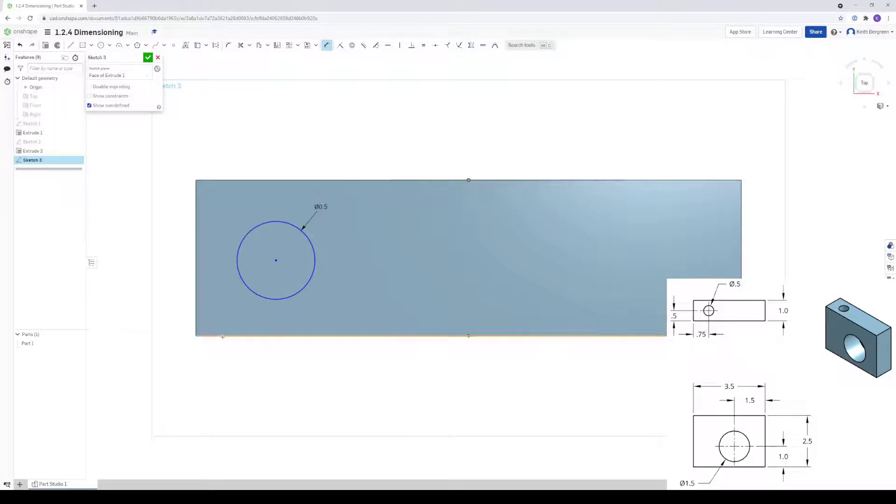
# - Locate the Ø0.5 circle centre 0.5 from the bottom edge and 0.75 from the left edge
pyautogui.click(277, 261)
pyautogui.click(162, 301)
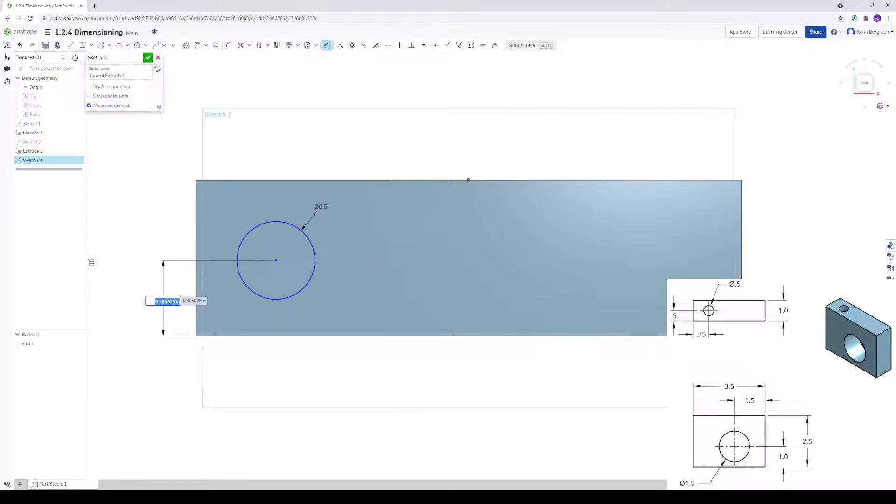
pyautogui.write('0.5')
pyautogui.press('Return')
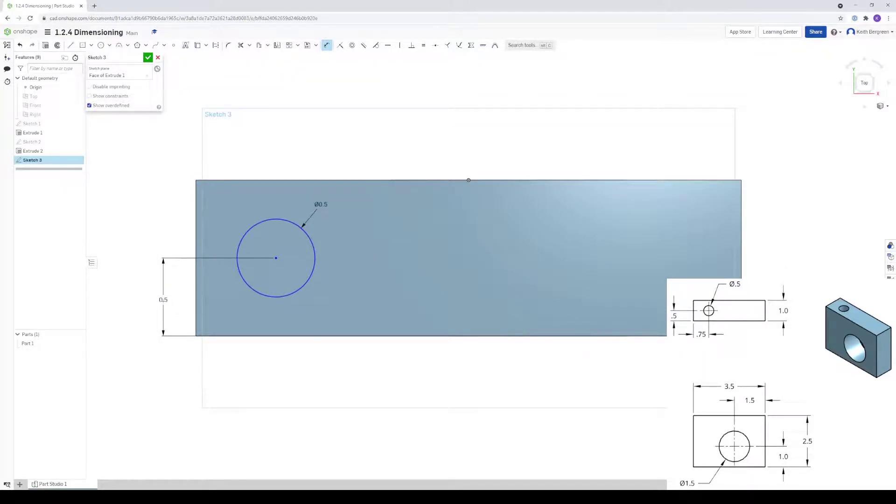
pyautogui.click(277, 257)
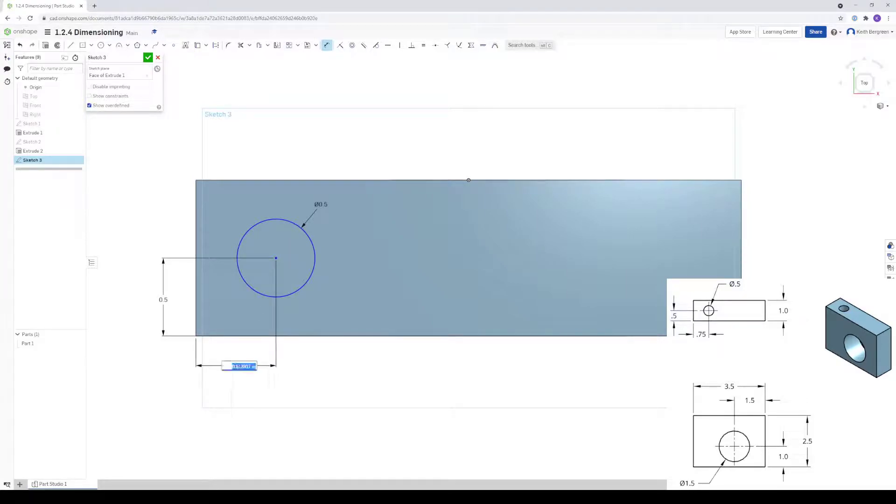
pyautogui.press('BackSpace')
pyautogui.press('Return')
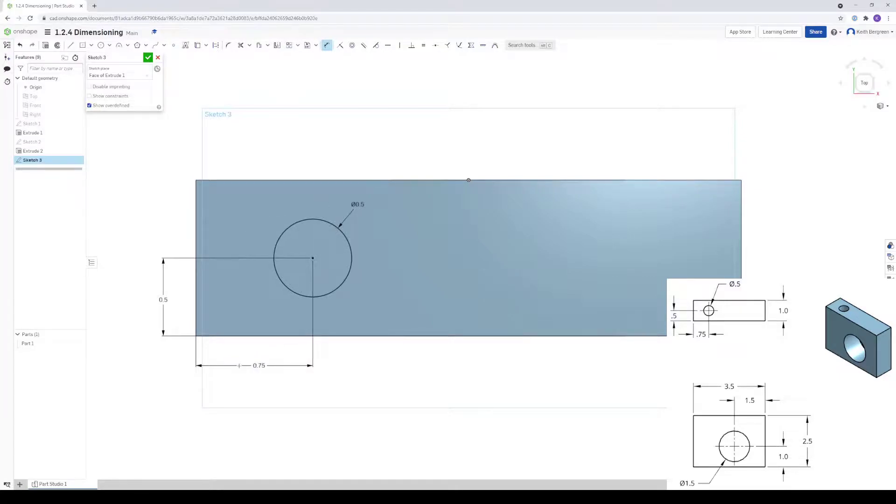
pyautogui.press('Escape')
# - Finish the top sketch and extrude-remove the Ø0.5 circle Through all down the block
pyautogui.click(147, 57)
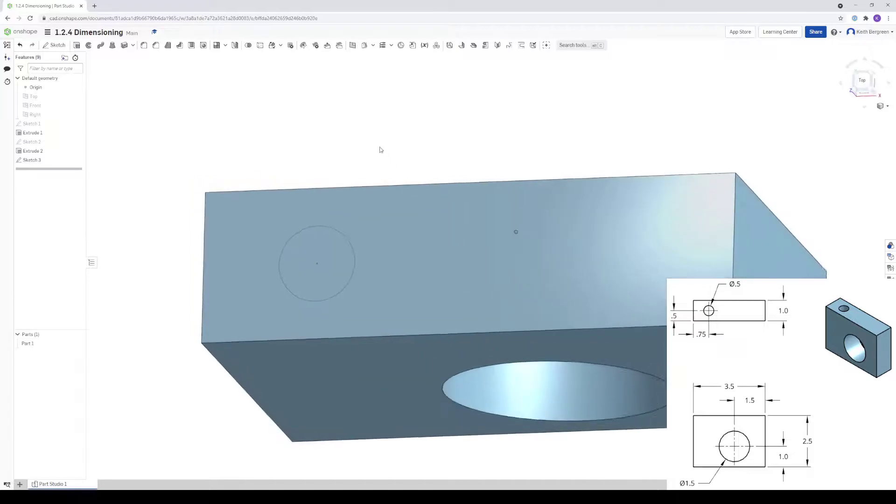
pyautogui.click(334, 255)
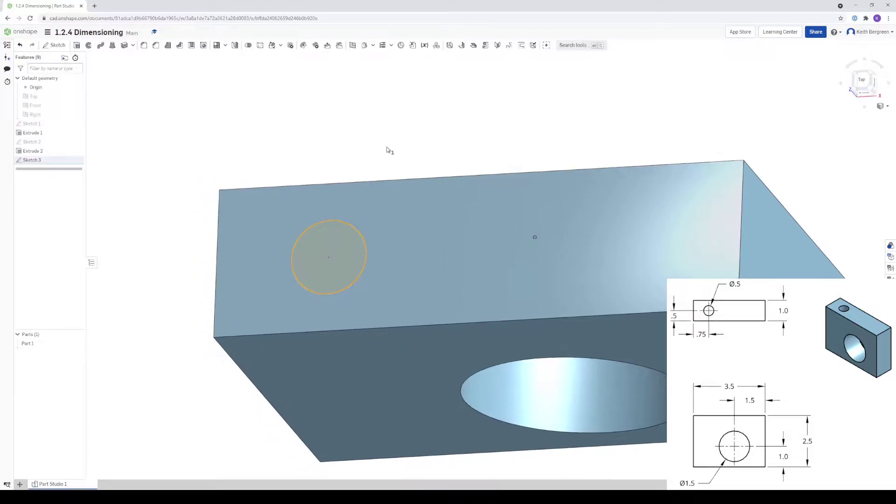
pyautogui.click(77, 46)
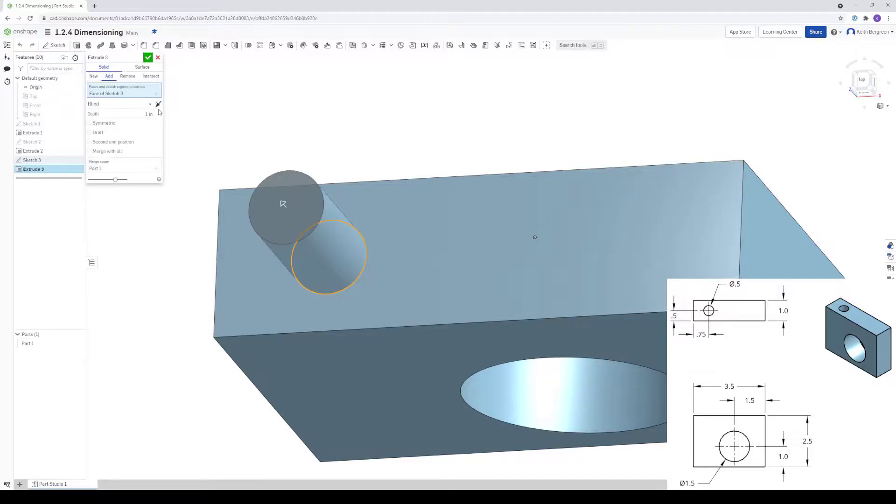
pyautogui.click(143, 104)
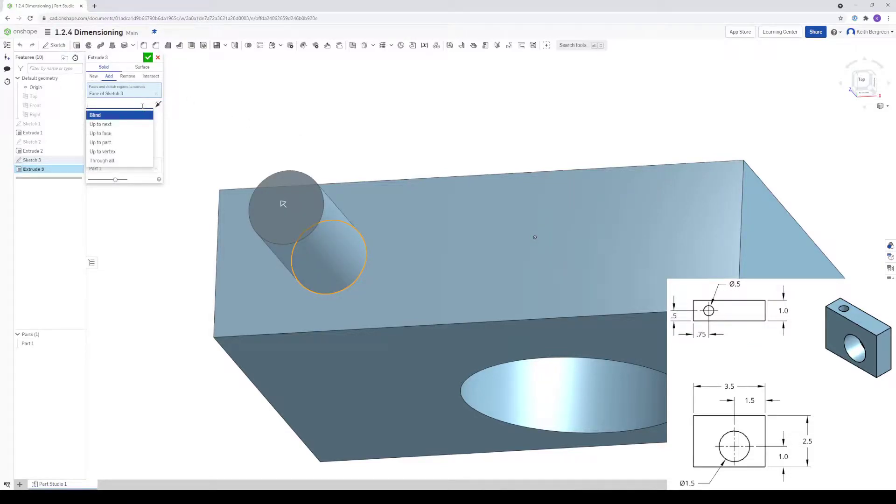
pyautogui.click(102, 160)
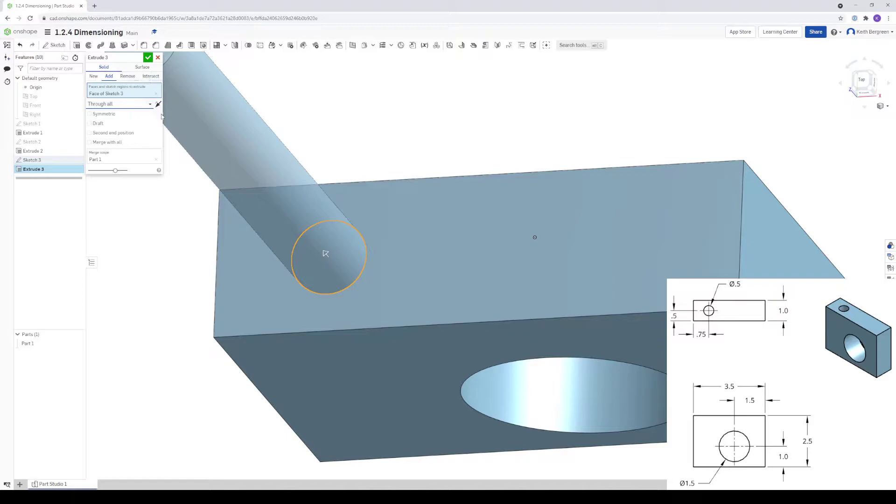
pyautogui.click(128, 77)
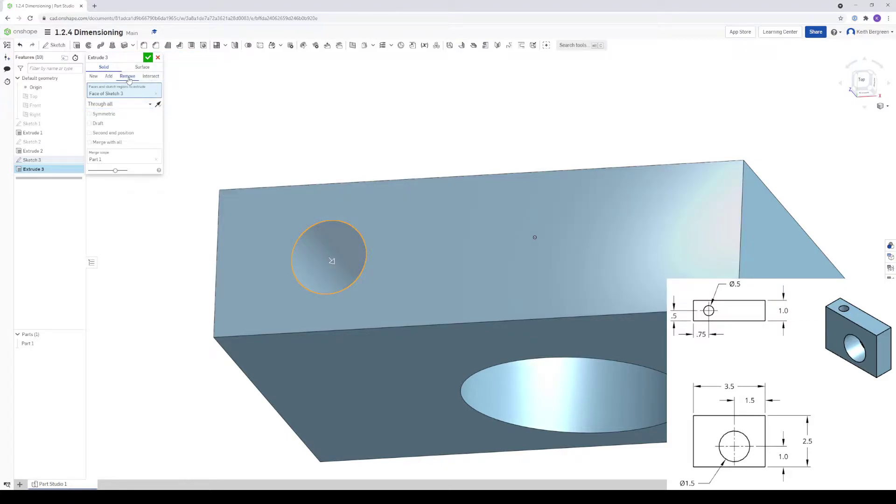
pyautogui.click(148, 58)
pyautogui.press('Up')
pyautogui.press('Up')
pyautogui.press('Up')
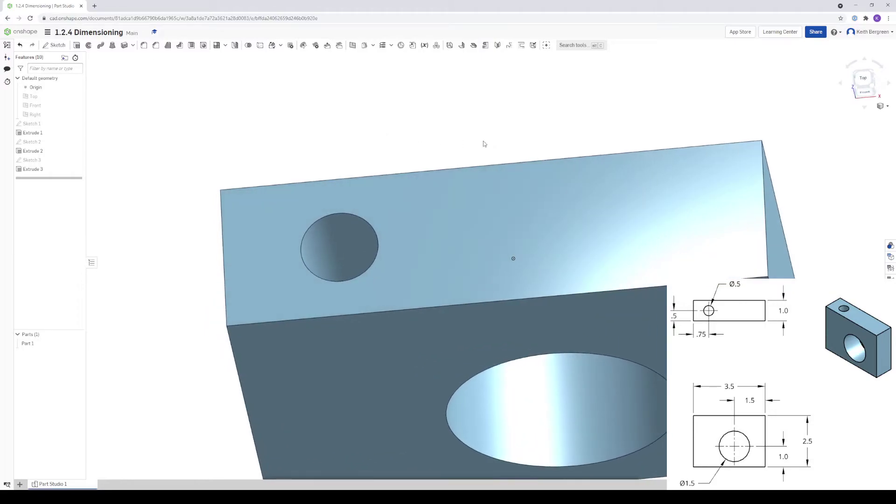
pyautogui.click(873, 90)
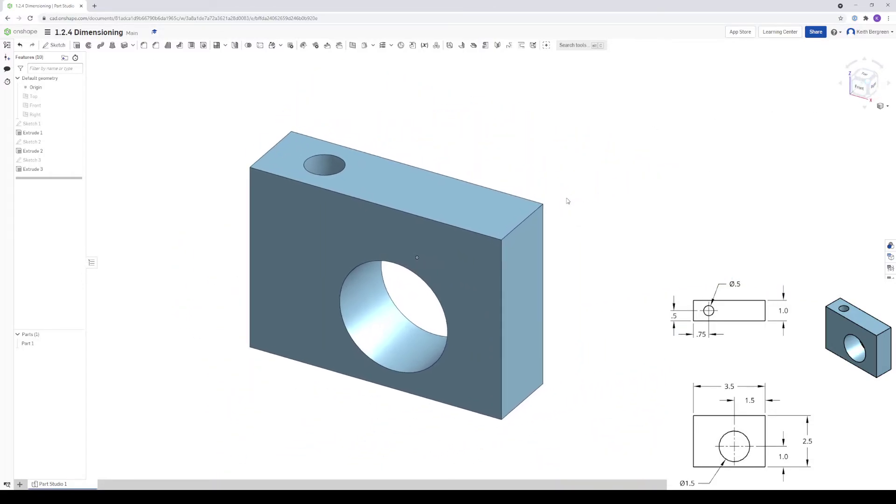